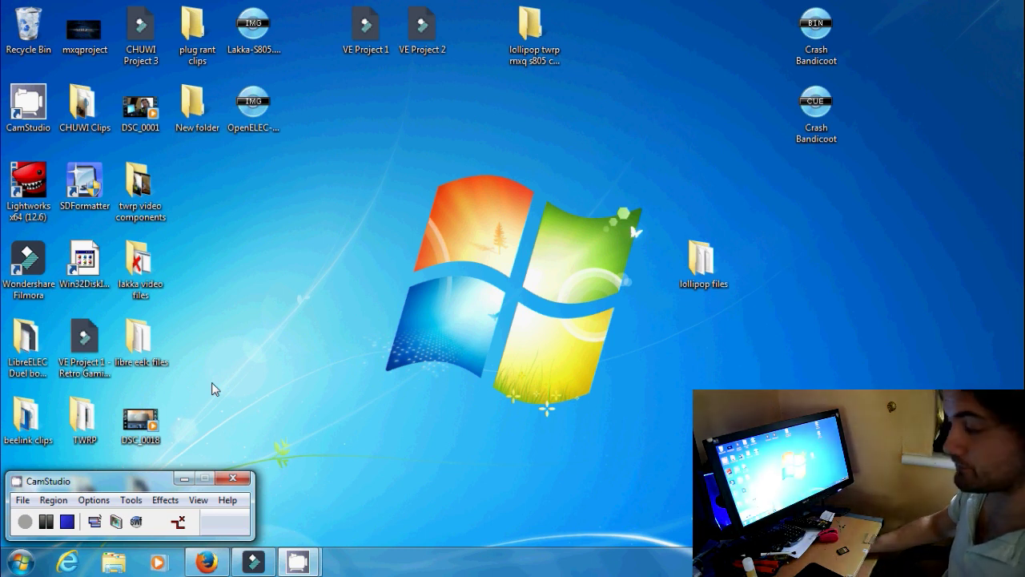
Step: In Firefox, browse mxqproject.com/files/TWRP/ into MXQ-All-Black-S805-TWRP to locate recovery.img
click(206, 562)
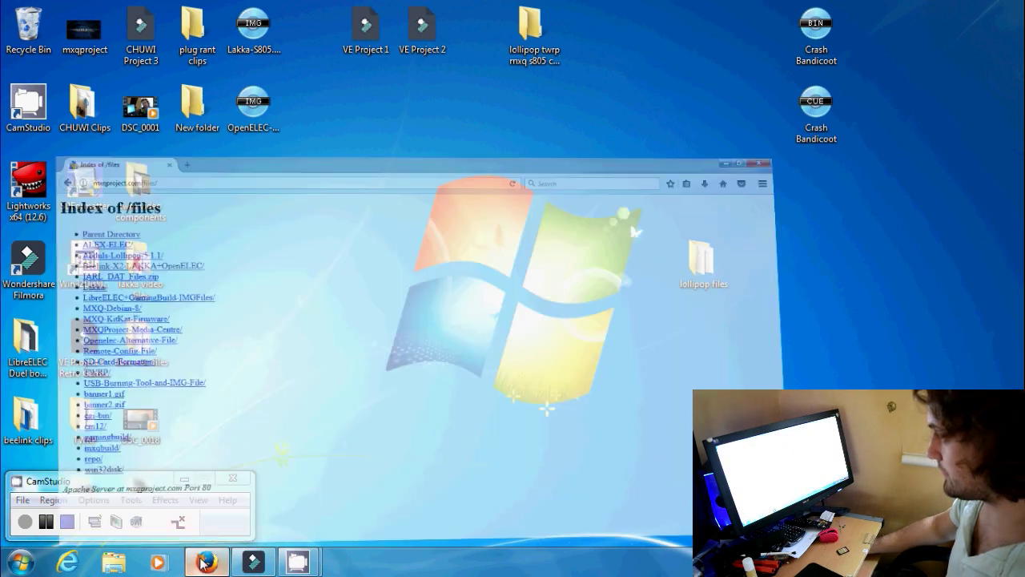
click(42, 37)
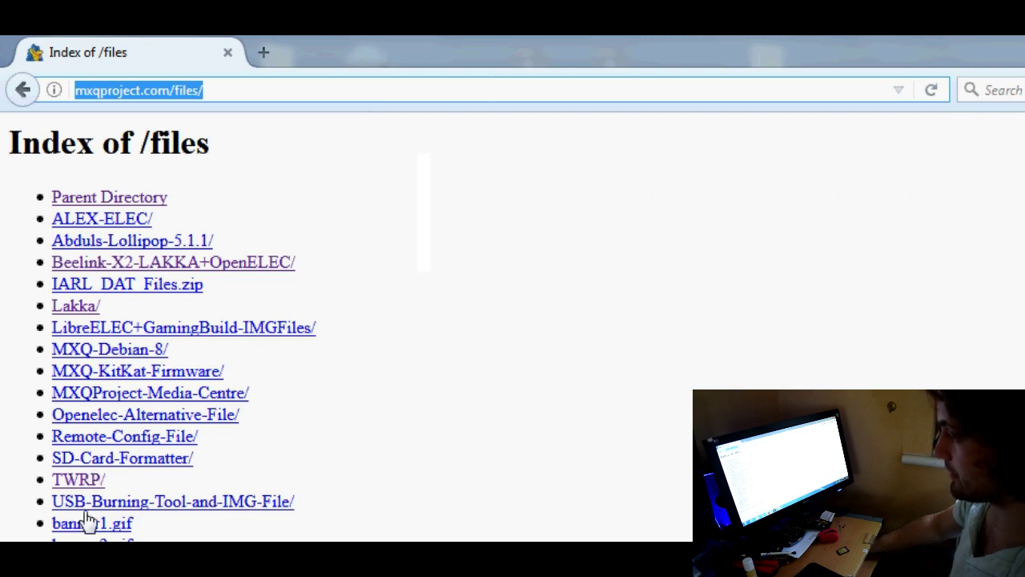
click(80, 481)
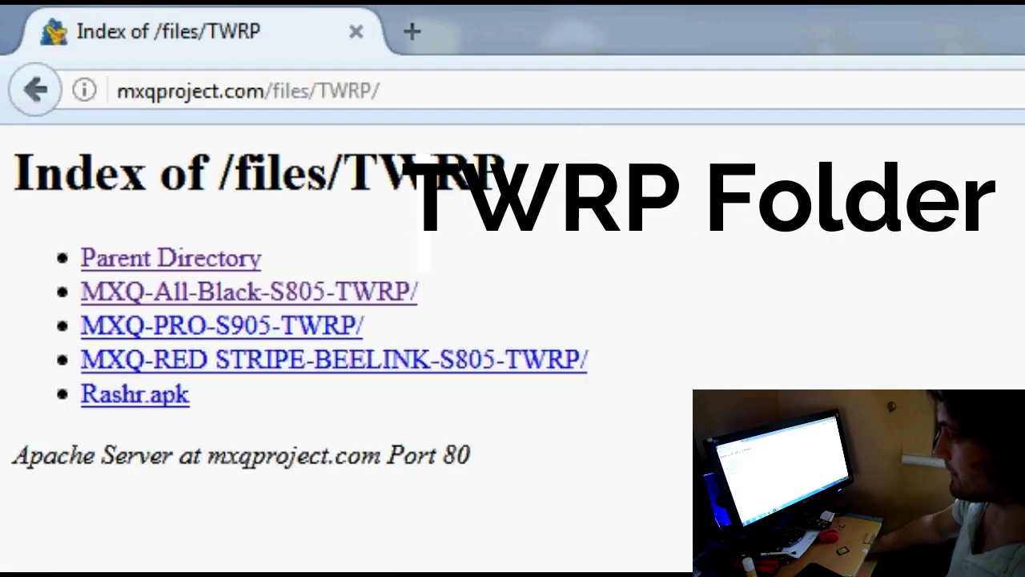
drag(579, 382, 697, 382)
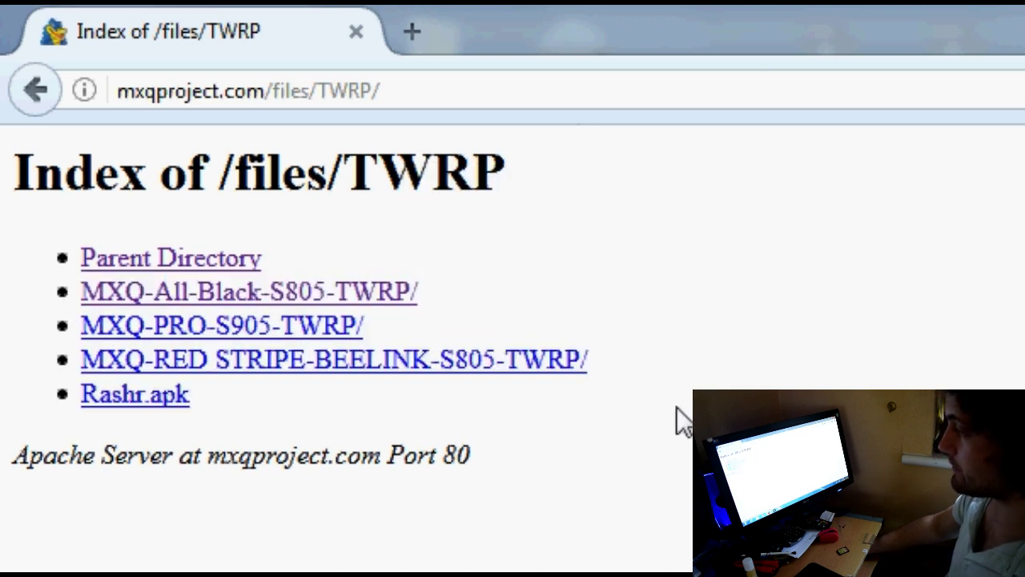
click(304, 305)
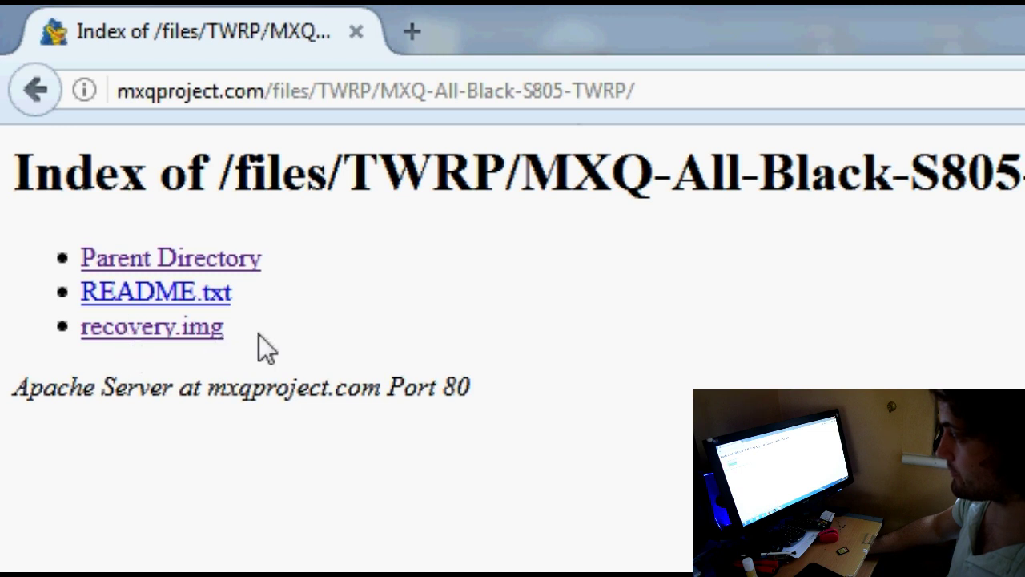
drag(258, 334, 79, 333)
click(78, 332)
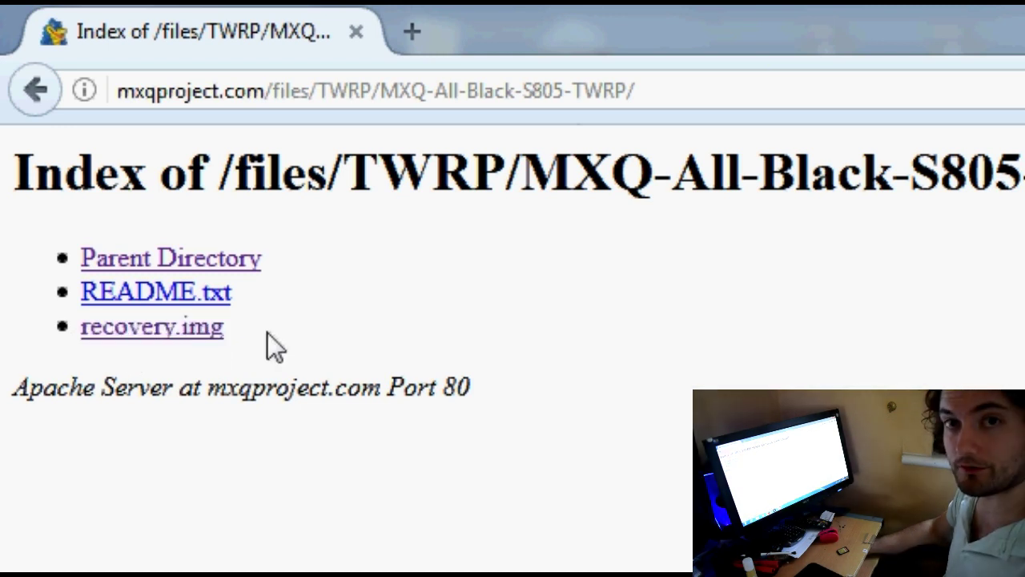
Step: Compare with TWRP-2.8.7.0-RED-MXQ.img, recheck recovery.img, return to the TWRP listing, then minimize Firefox
click(194, 259)
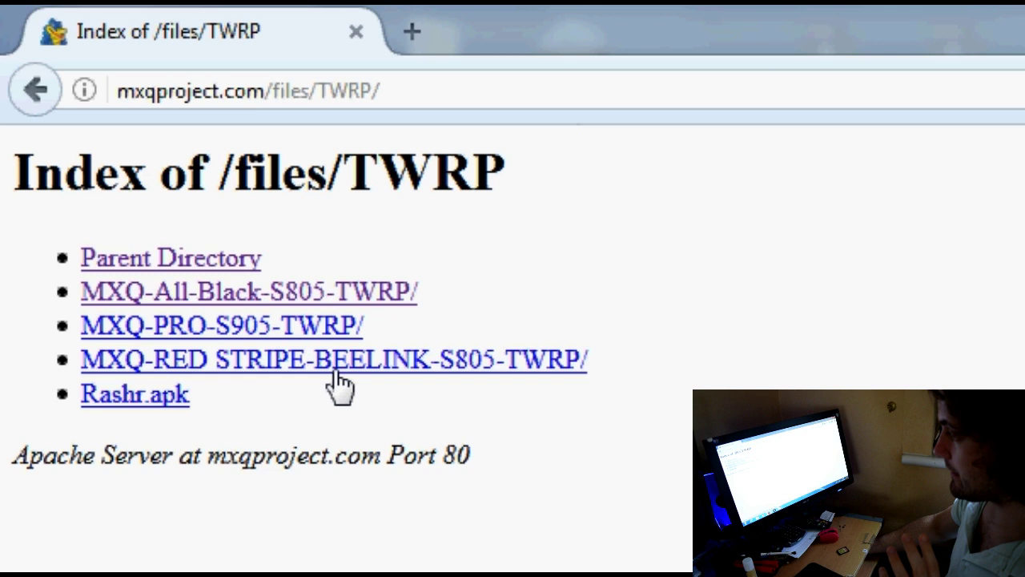
click(547, 373)
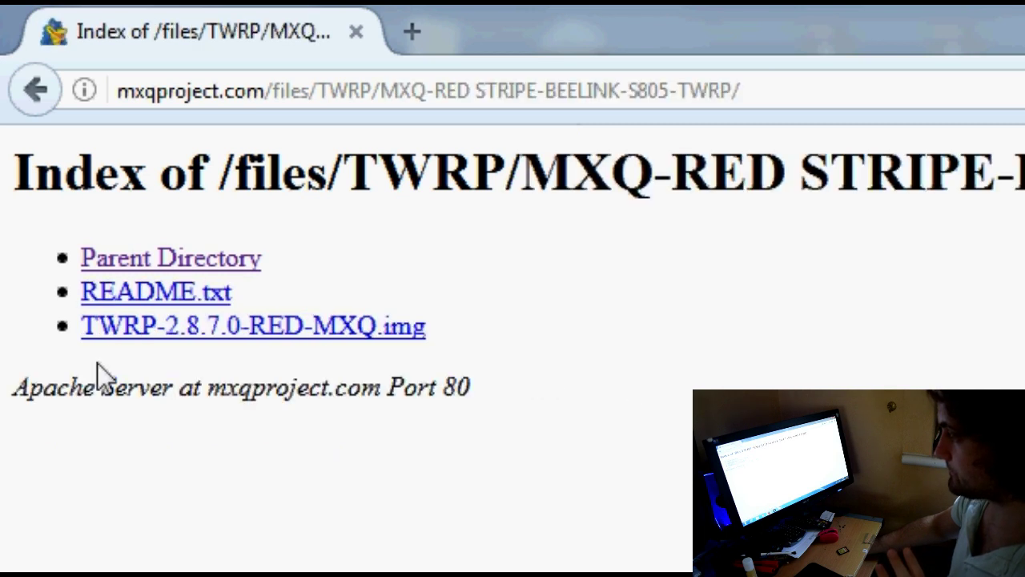
drag(476, 343, 24, 340)
drag(164, 358, 702, 373)
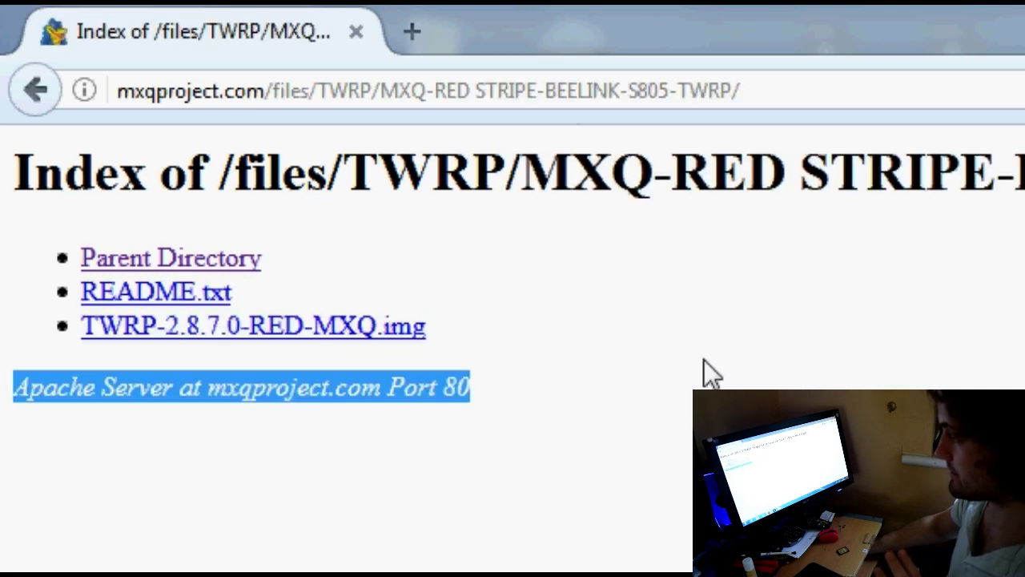
click(241, 264)
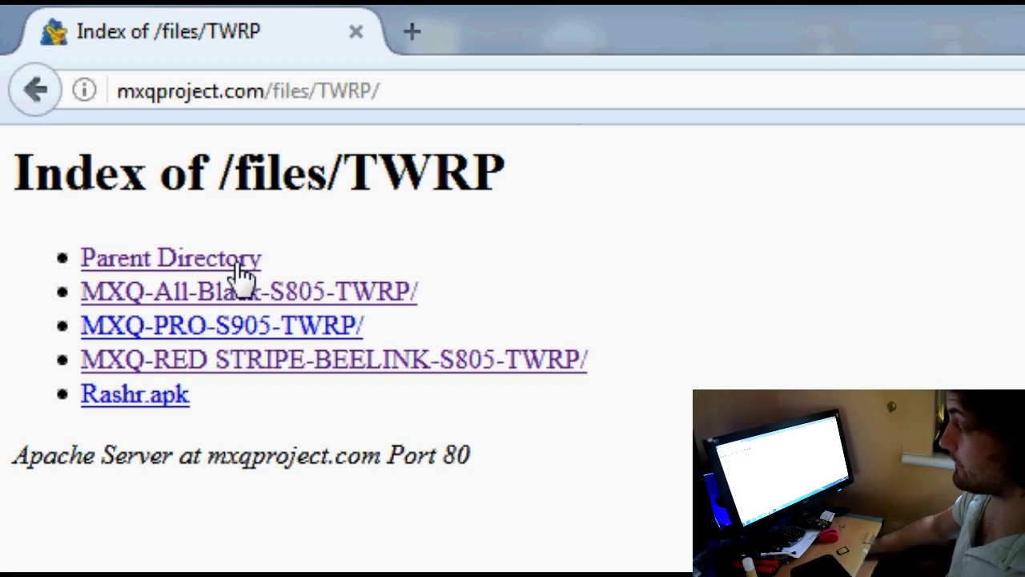
click(286, 301)
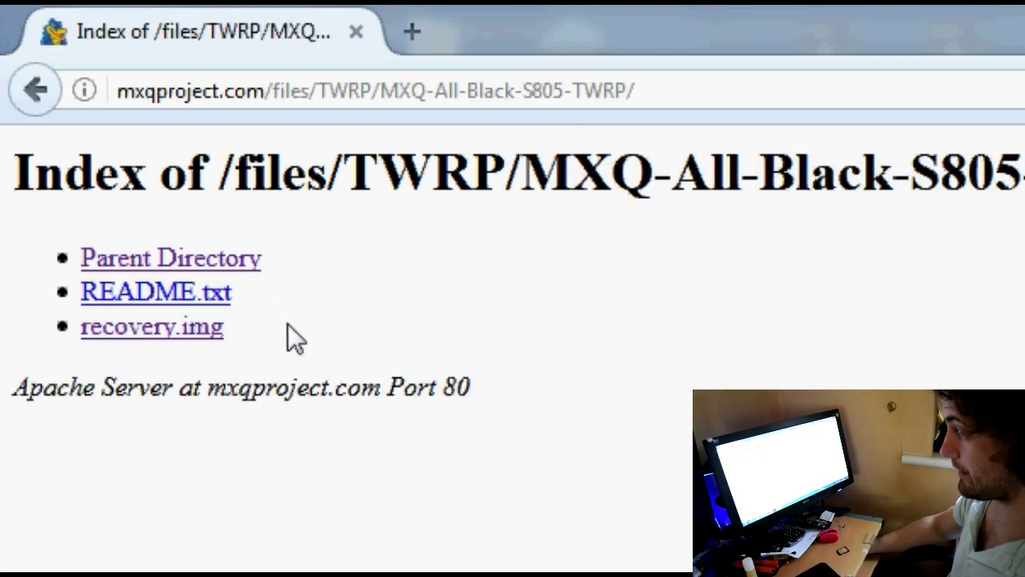
drag(228, 328, 88, 340)
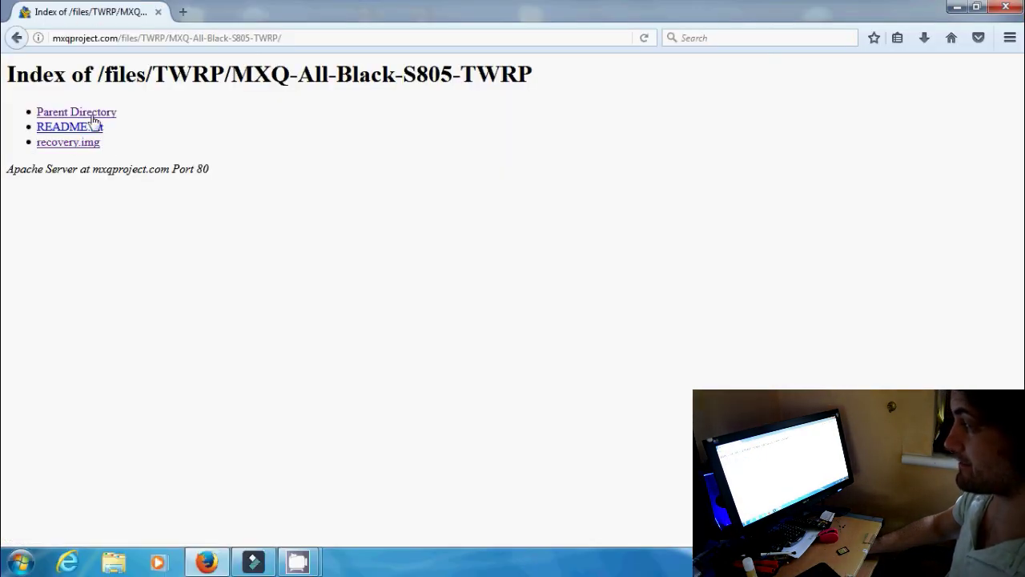
click(212, 260)
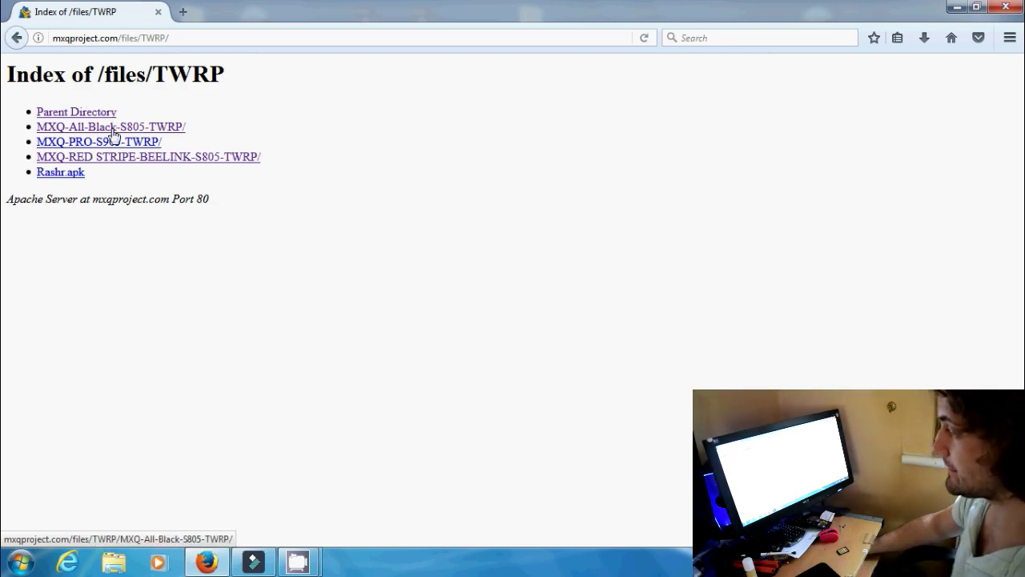
click(955, 7)
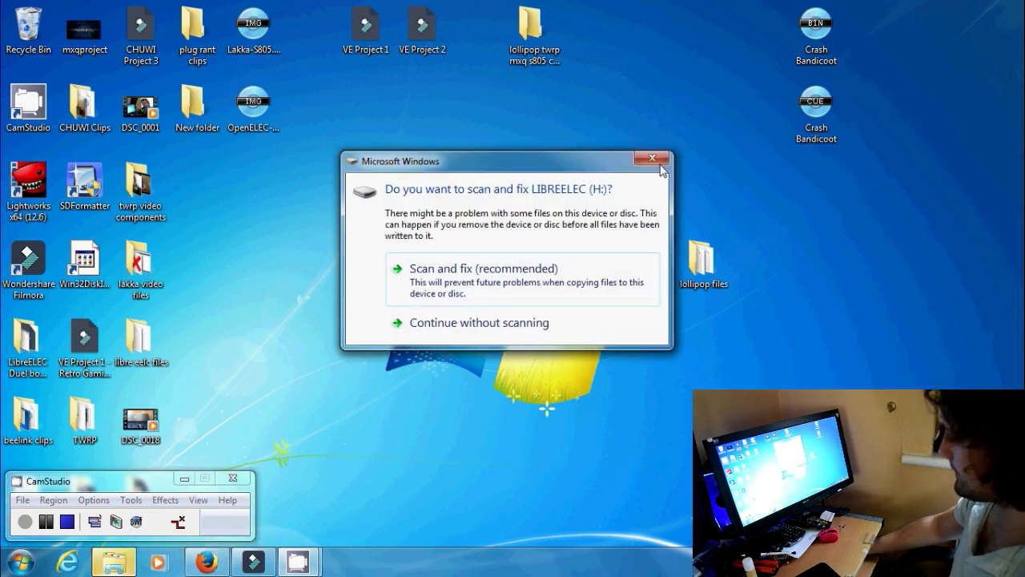
Step: Dismiss the scan-and-fix and AutoPlay prompts for LIBREELEC (H:) and open Computer
click(652, 158)
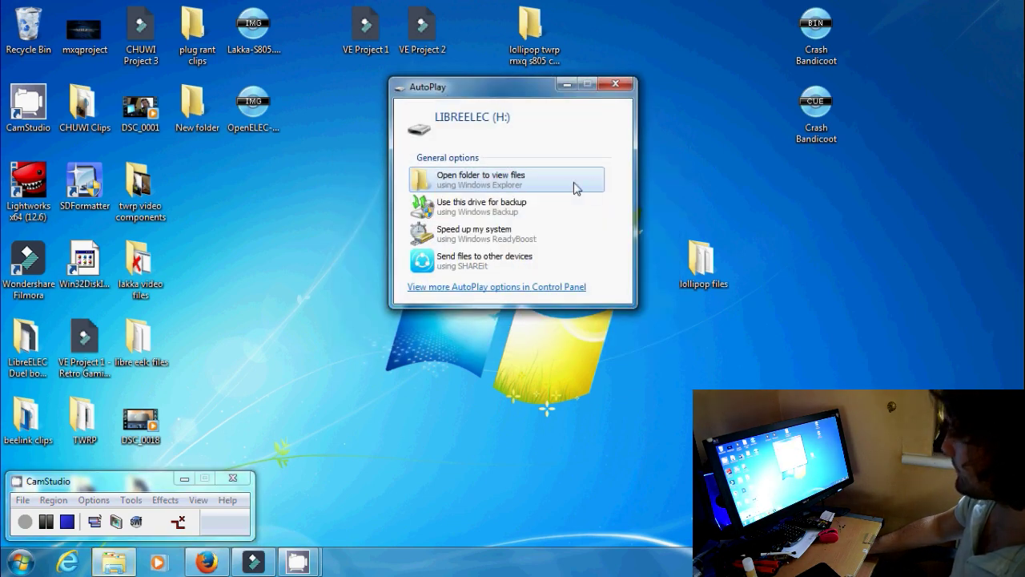
click(615, 84)
click(20, 562)
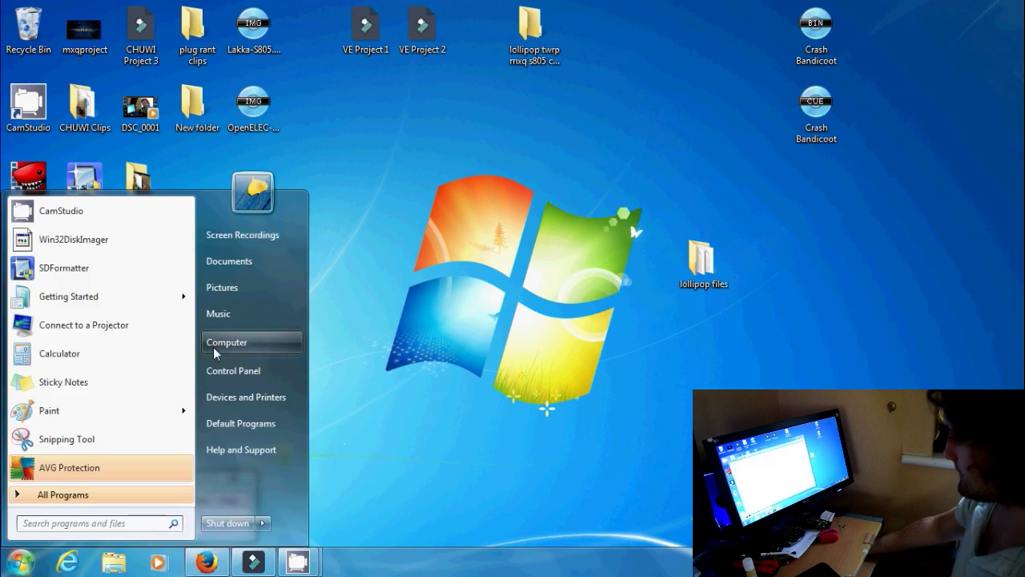
click(247, 339)
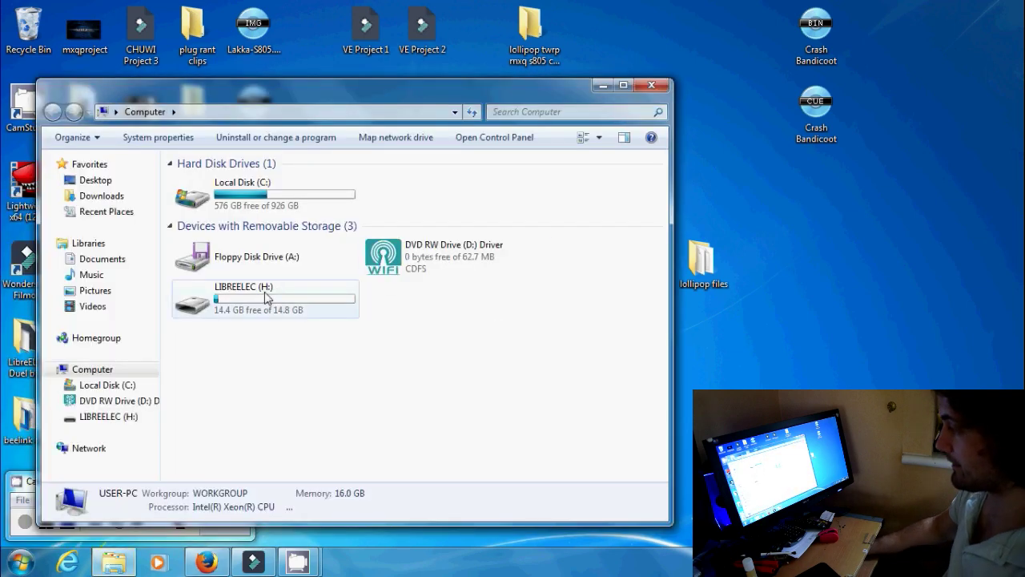
Step: Review the LIBREELEC (H:) format settings (FAT32, Quick Format), then close the dialog and Computer window
click(267, 297)
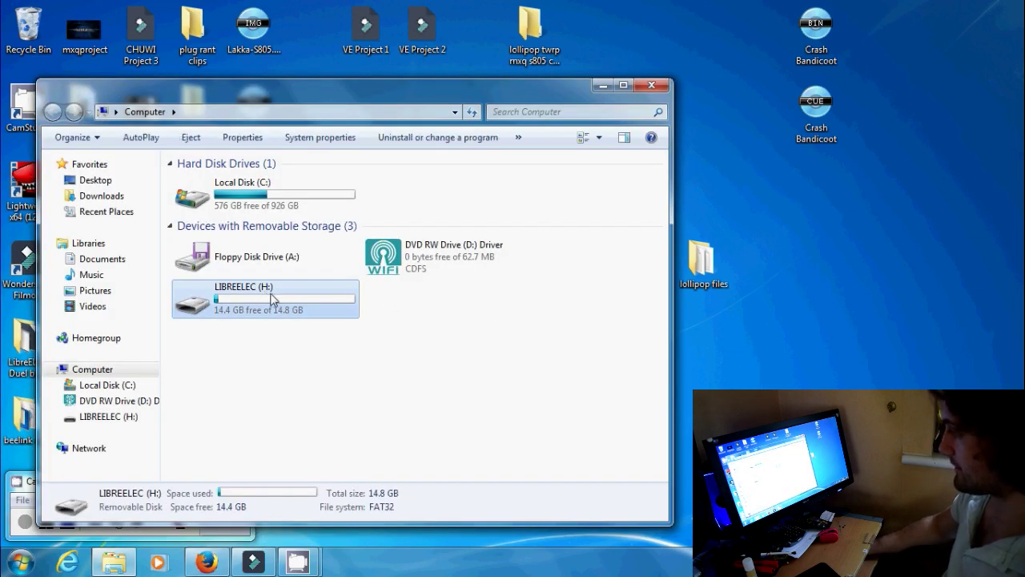
right_click(272, 299)
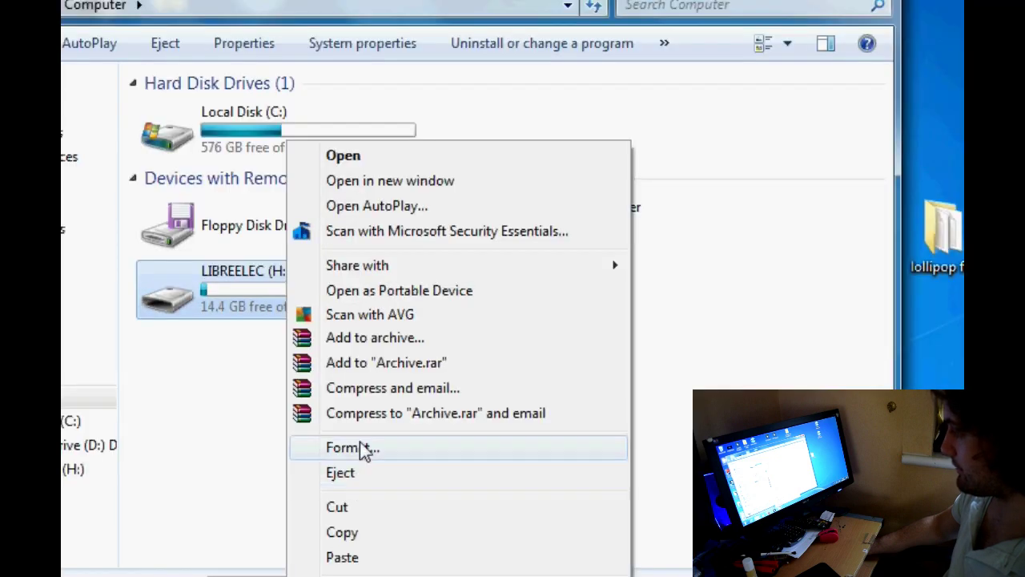
click(361, 447)
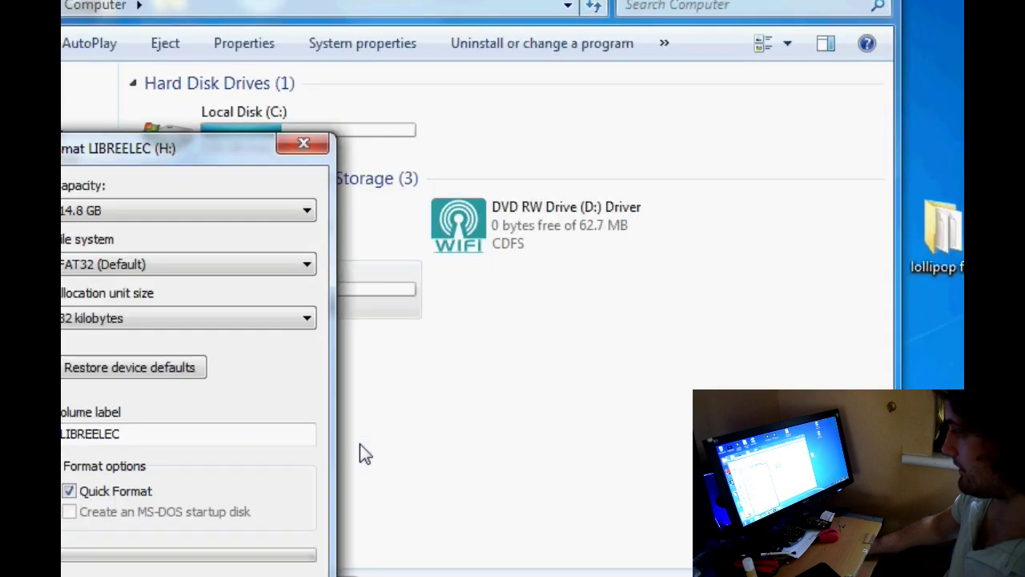
drag(145, 156, 285, 54)
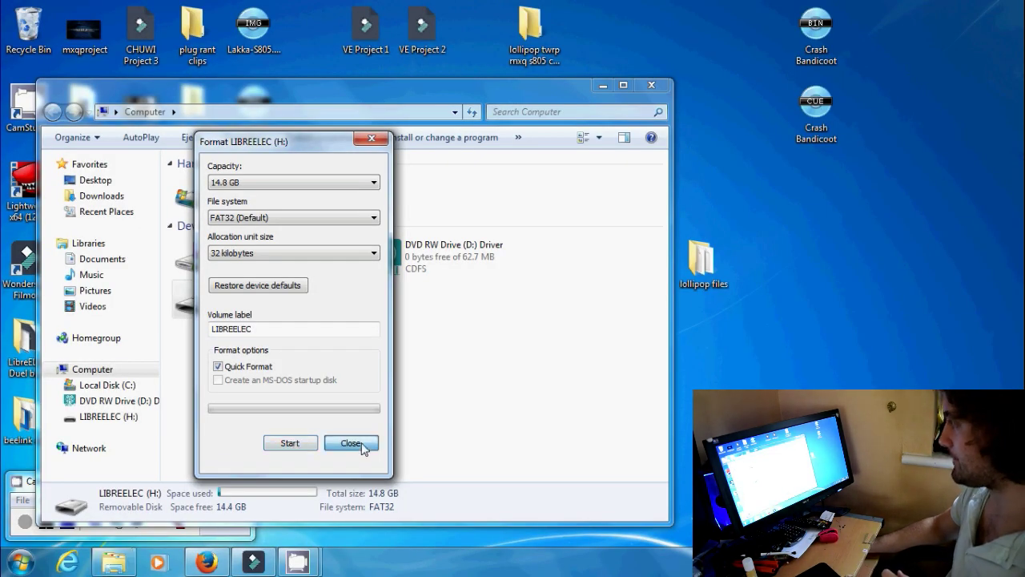
click(352, 443)
click(658, 86)
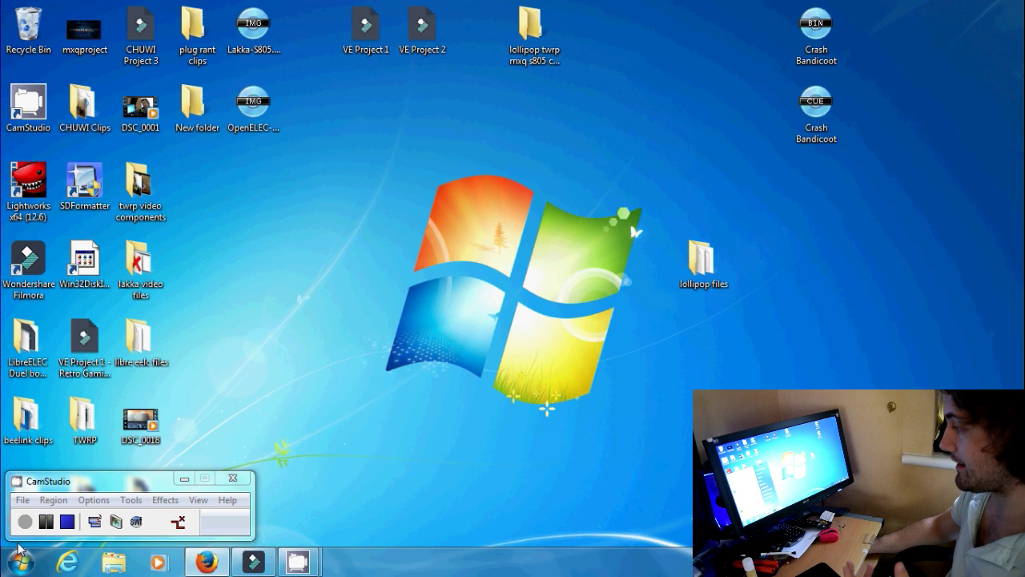
Step: Open LIBREELEC (H:) from Computer and select the recovery and KI-Lollipop-20160908 files
click(20, 563)
click(268, 343)
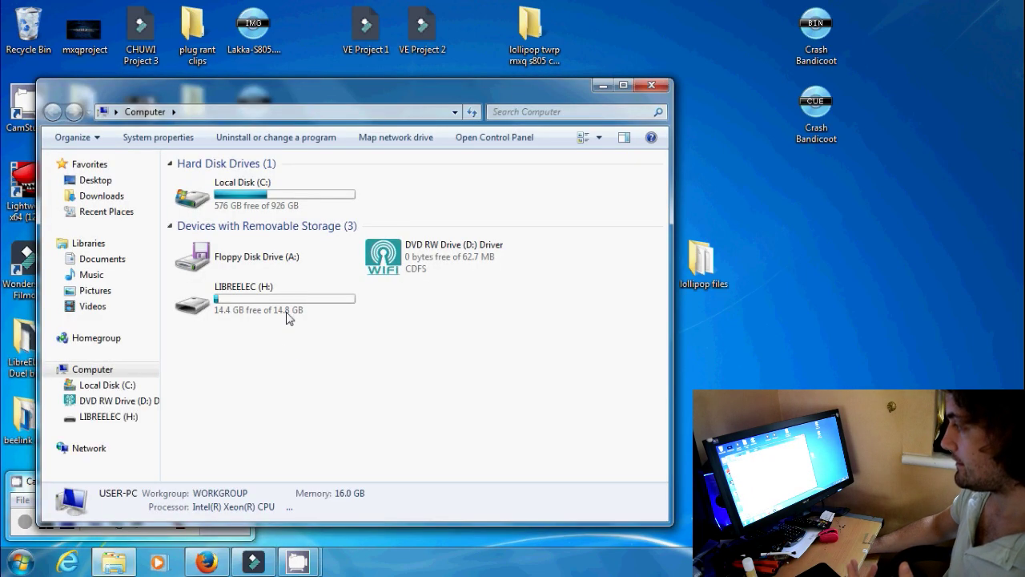
double_click(288, 317)
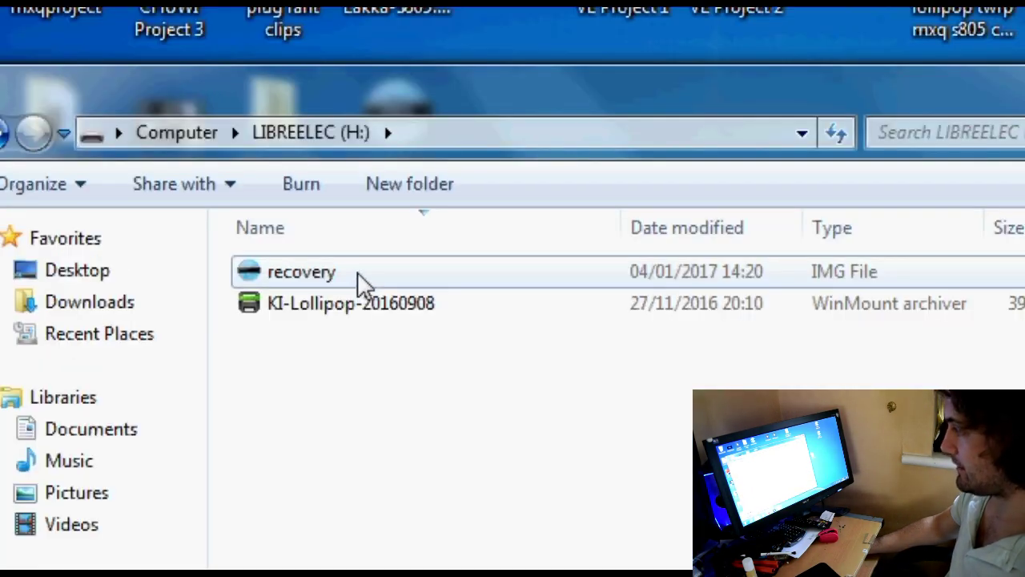
click(358, 272)
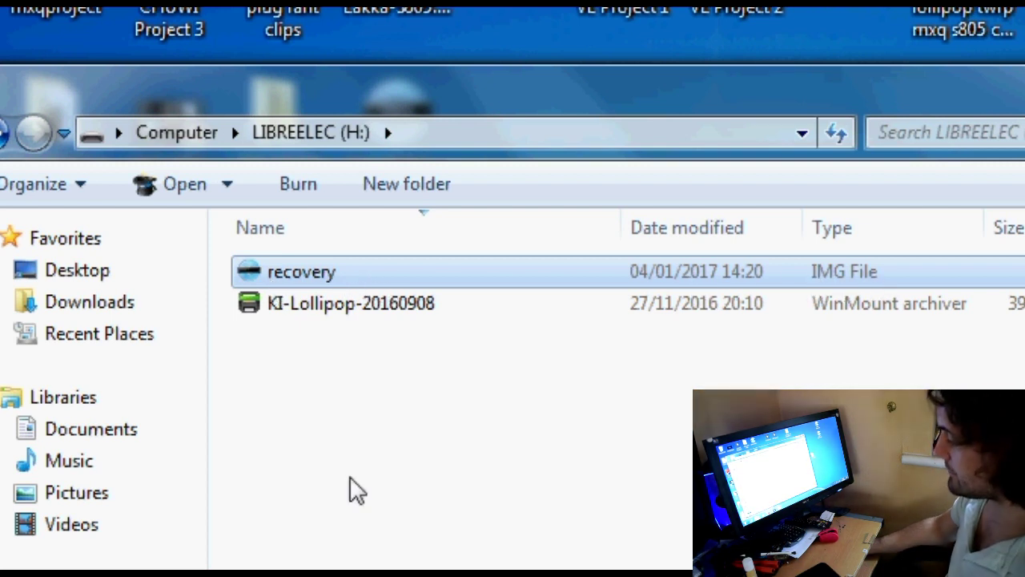
click(311, 304)
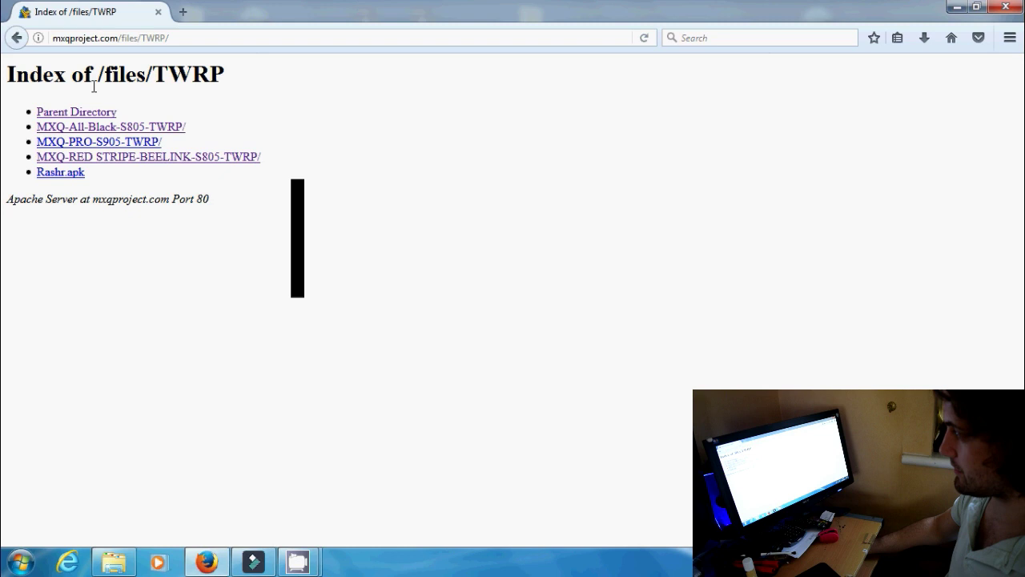
Step: Go up to mxqproject.com/files and open the Abduls-Lollipop-5.1.1 folder showing KI-Lollipop-20160908.zip
click(76, 111)
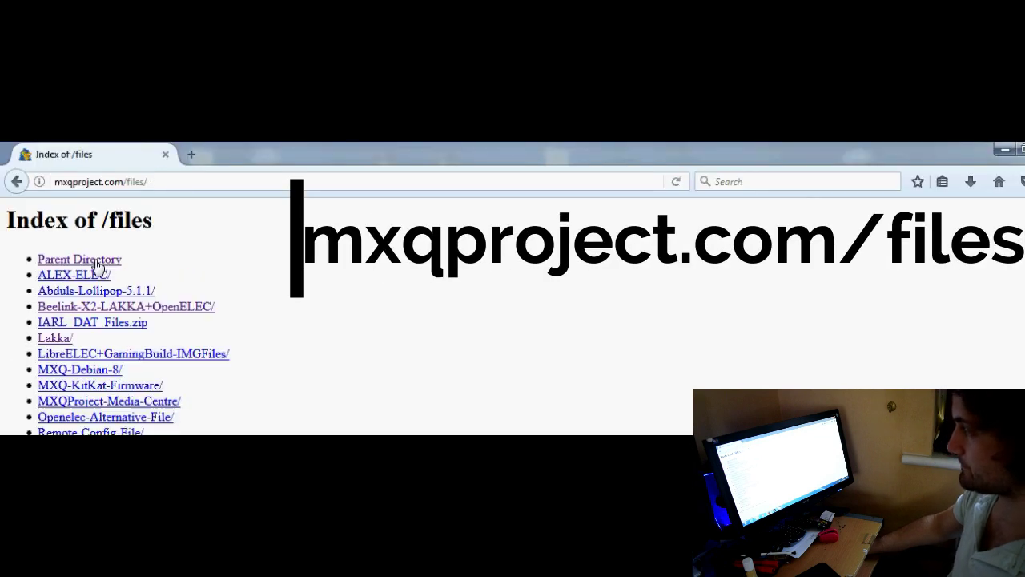
click(54, 175)
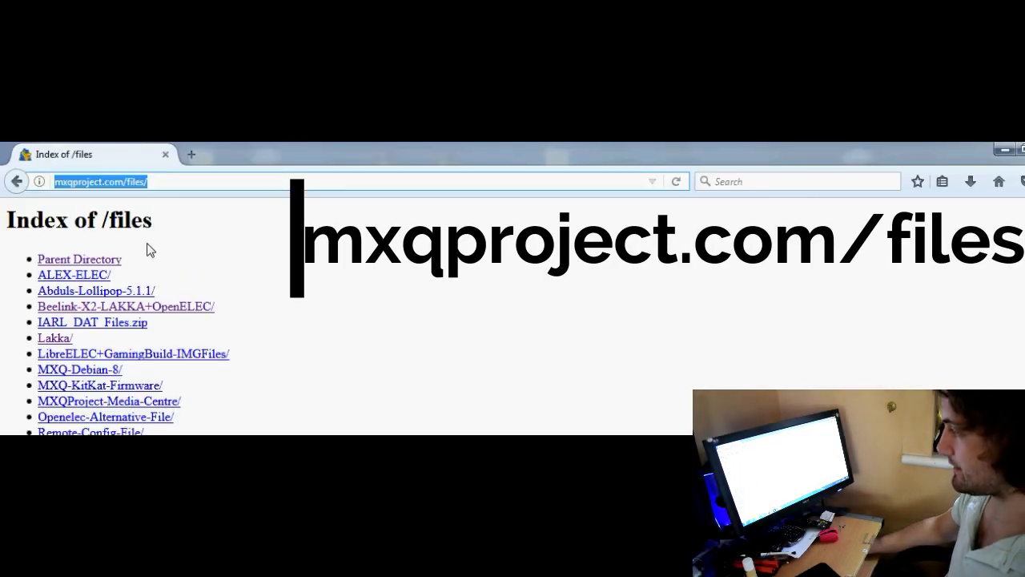
click(117, 292)
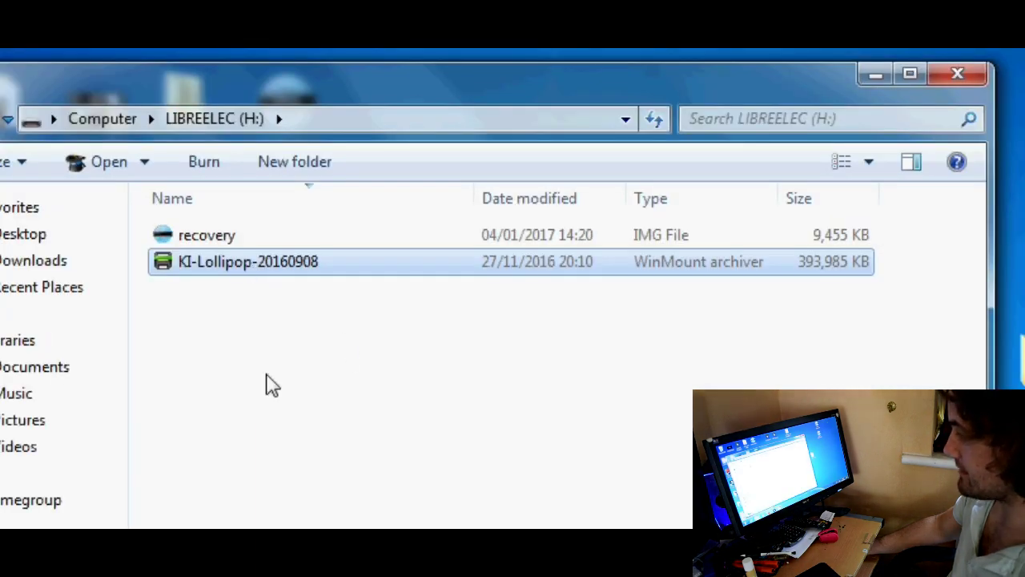
drag(267, 388, 266, 241)
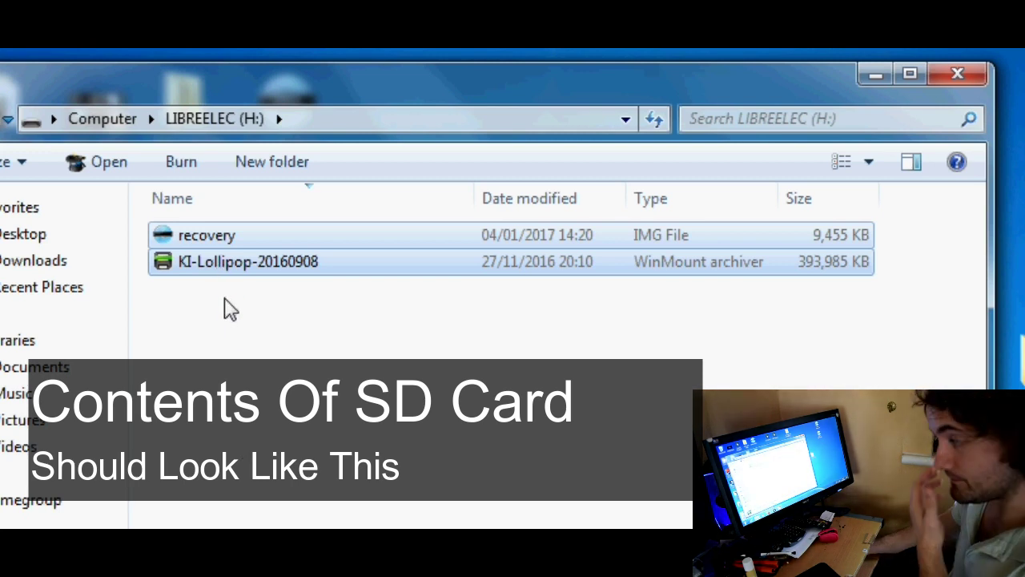
click(239, 369)
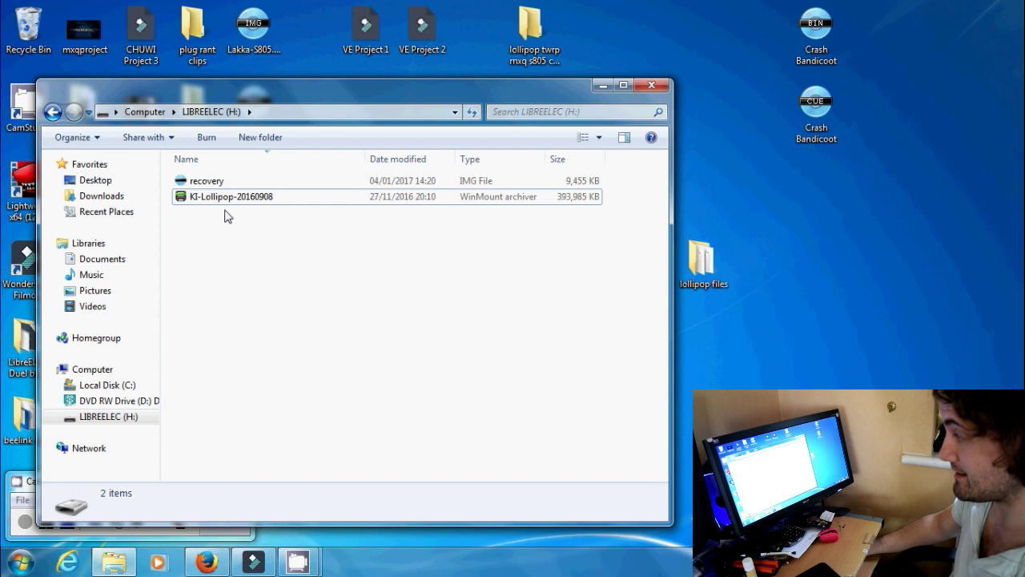
click(224, 183)
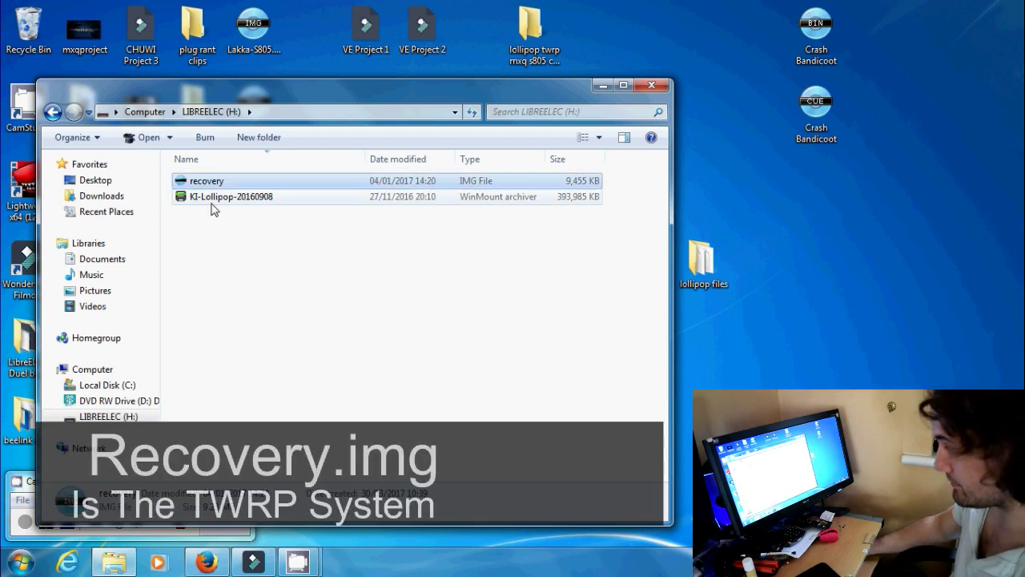
click(215, 200)
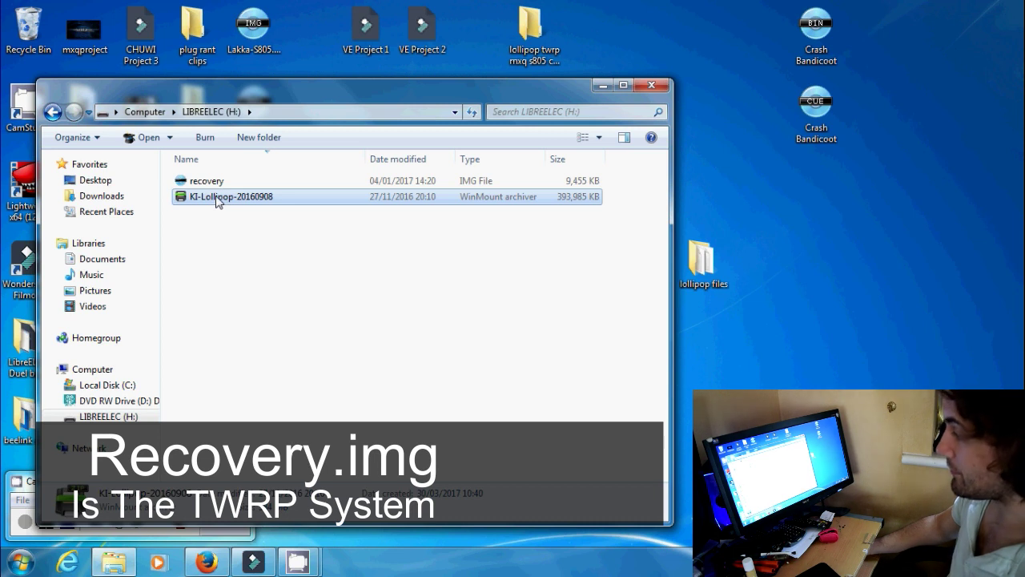
click(215, 185)
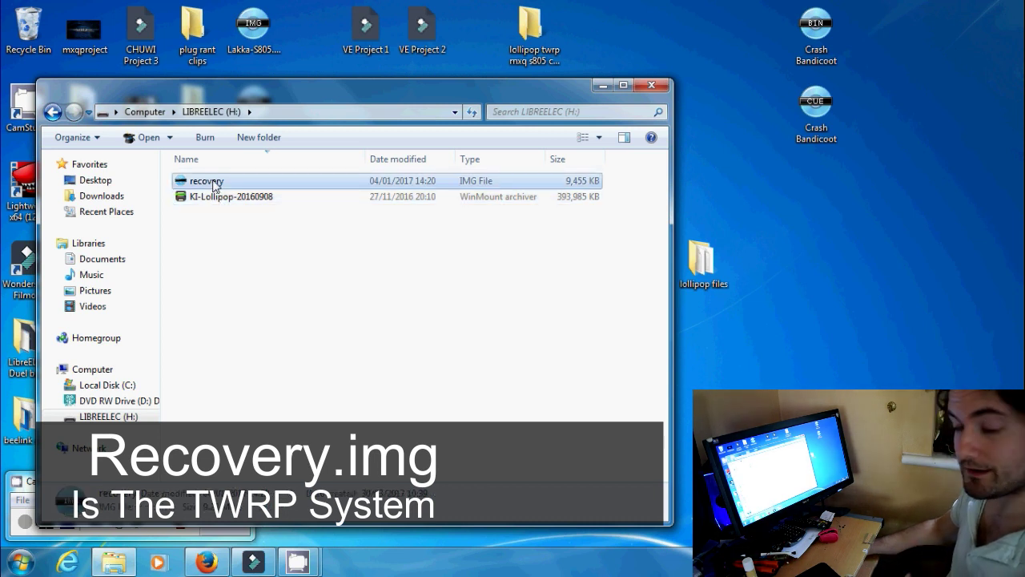